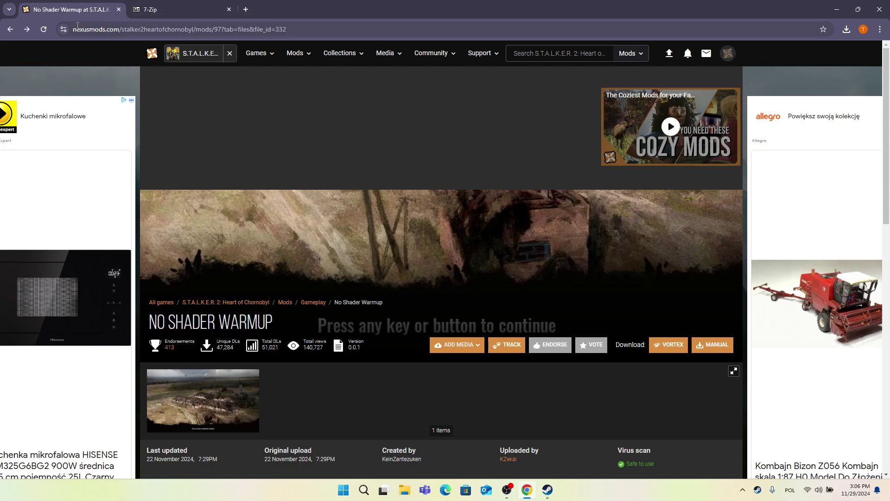
# Step: Show the No Shader Warmup description and copy the conflicting mod's mods/304 link under CONFLICTS
pyautogui.moveTo(74, 31); pyautogui.dragTo(213, 31)
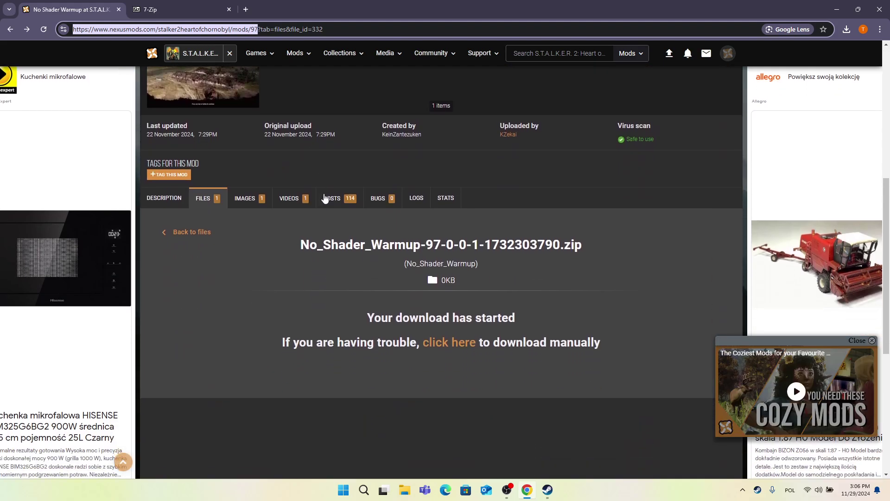
pyautogui.click(207, 197)
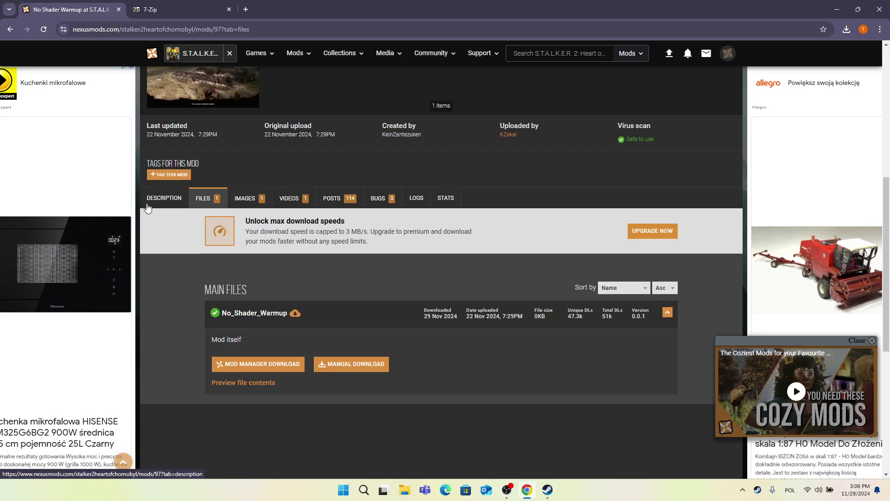
pyautogui.click(162, 199)
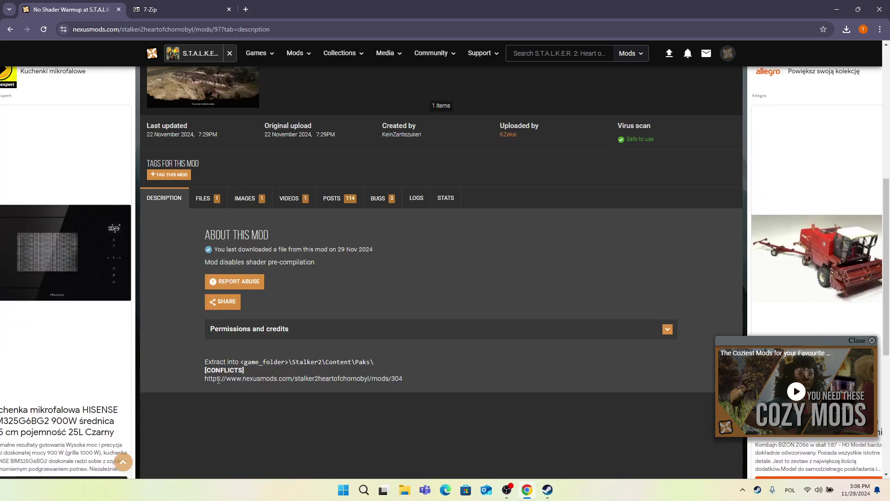
pyautogui.moveTo(202, 377); pyautogui.dragTo(393, 385)
pyautogui.click(246, 9)
pyautogui.write('https://www.nexusmods.com/stalker2heartofchornobyl/mods/304')
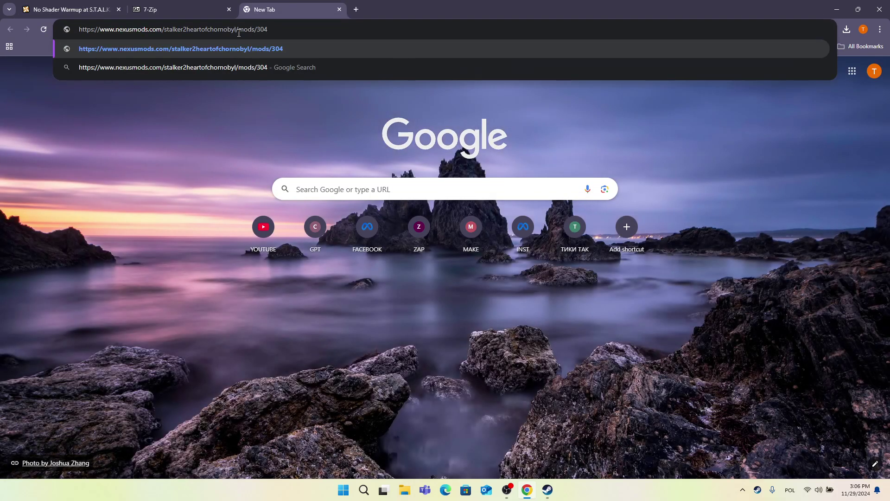
pyautogui.press('Return')
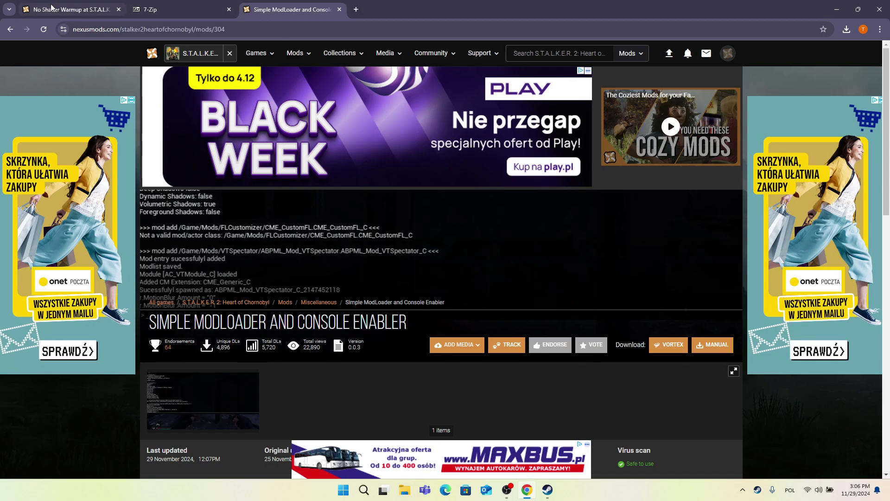
pyautogui.click(339, 9)
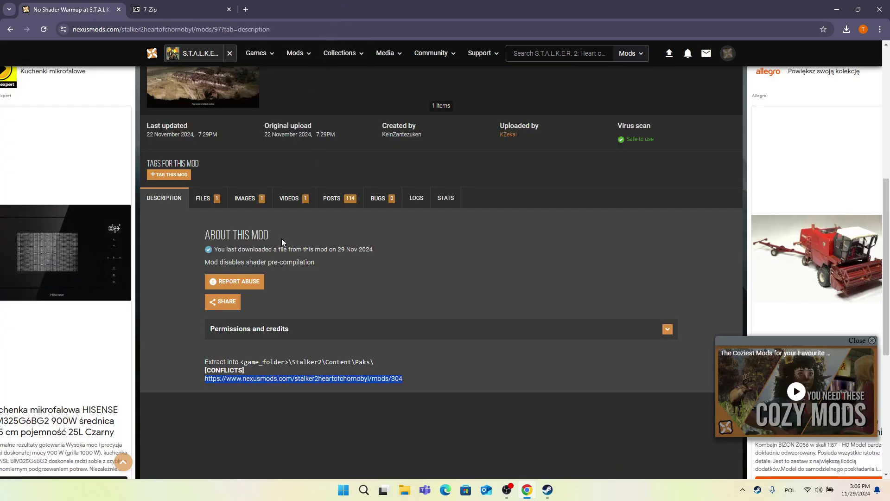
# Step: Download No_Shader_Warmup-97-0-0-1-1732303790.zip from the Files list using the free slow download
pyautogui.click(211, 202)
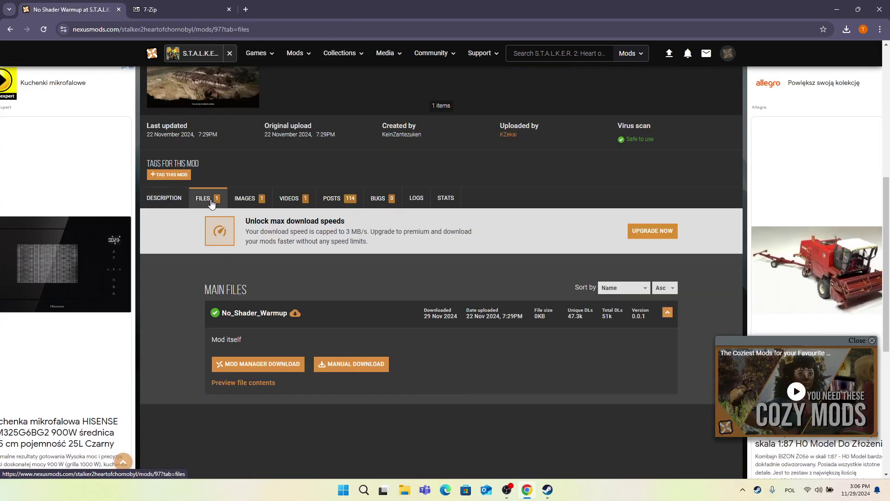
pyautogui.click(335, 363)
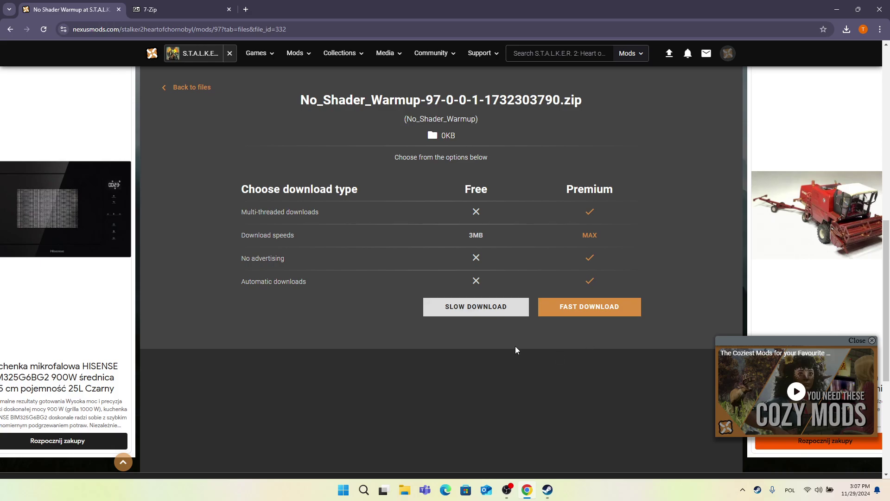
pyautogui.click(491, 307)
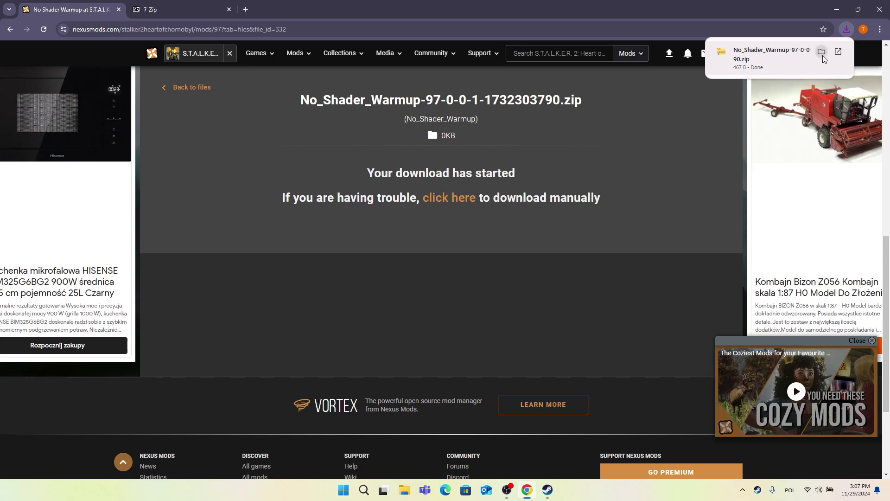
# Step: Extract the downloaded No Shader Warmup zip to get a folder containing No_Shader_Warmup_p.pak
pyautogui.click(822, 52)
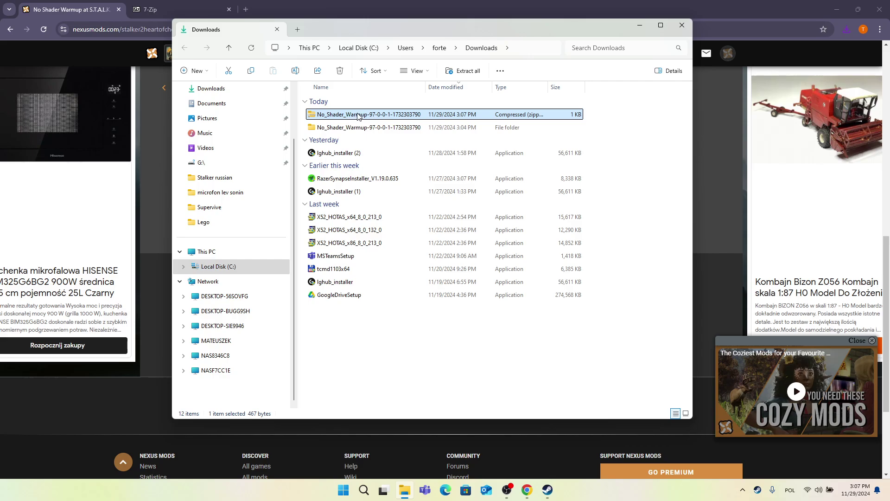
pyautogui.rightClick(361, 114)
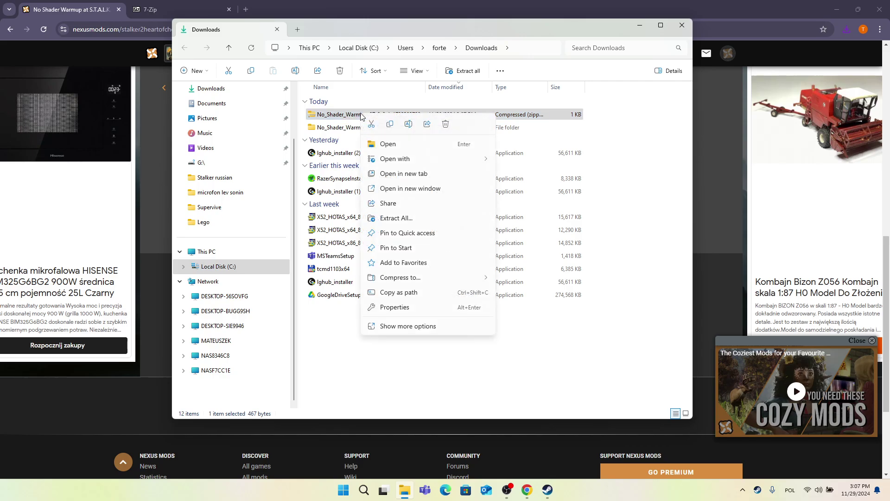
pyautogui.click(396, 218)
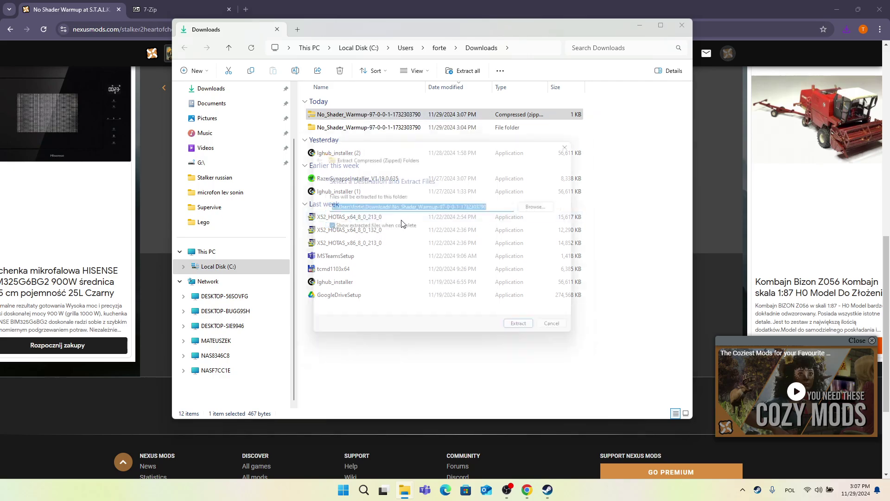
pyautogui.click(528, 333)
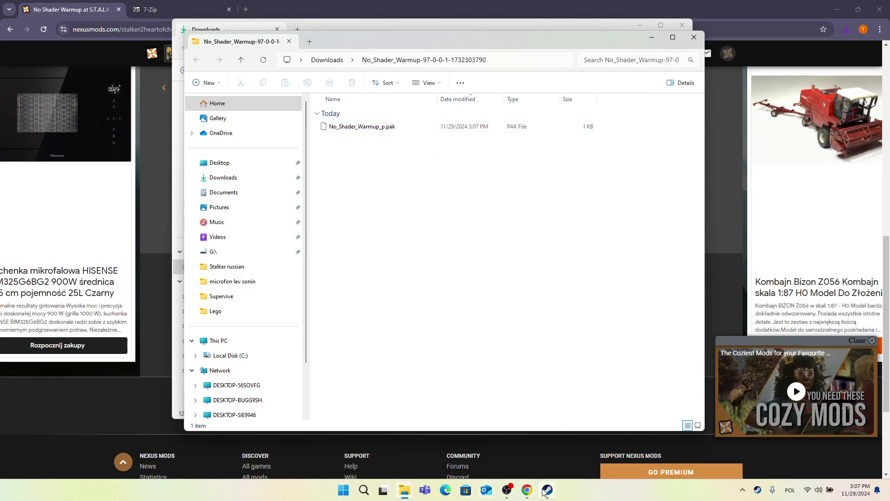
# Step: Close the extra game window and browse to S.T.A.L.K.E.R. 2's install folder via Properties > Installed Files
pyautogui.moveTo(547, 490)
pyautogui.click(625, 412)
pyautogui.click(538, 439)
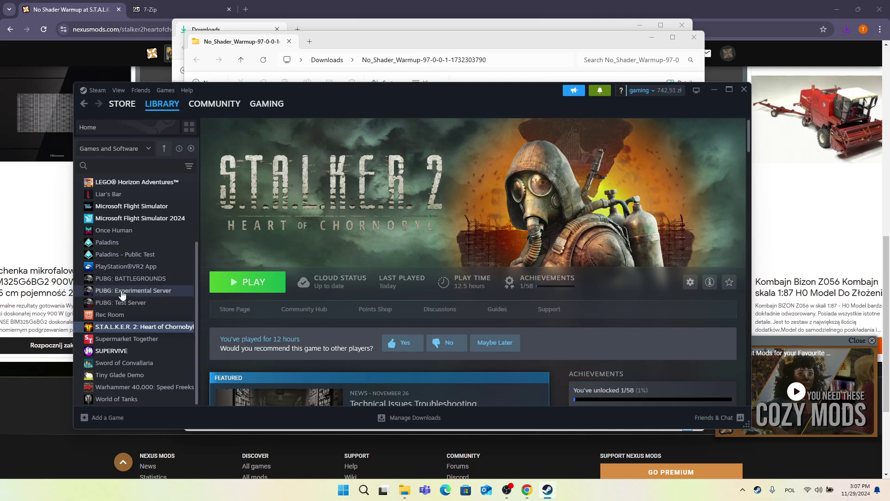
pyautogui.rightClick(105, 328)
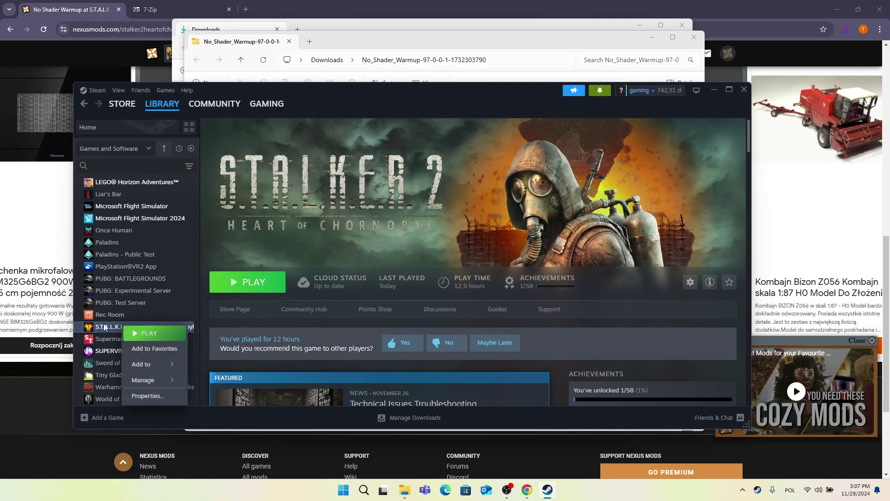
pyautogui.click(148, 395)
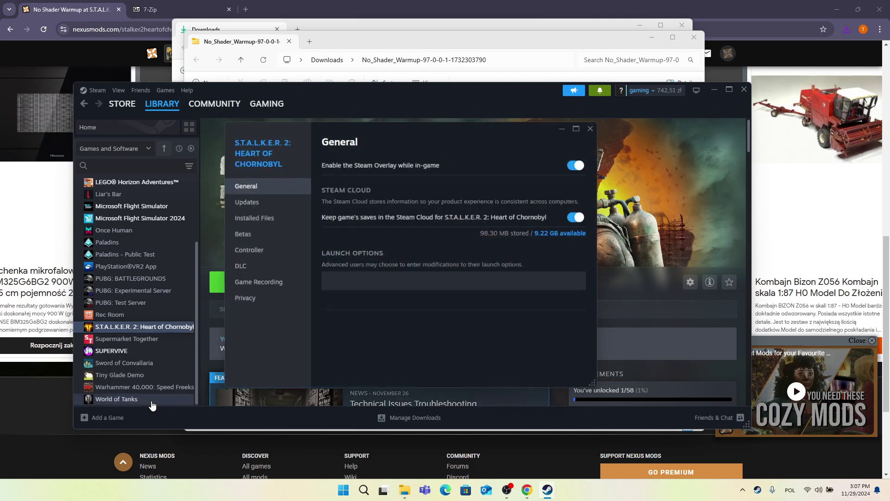
pyautogui.click(268, 217)
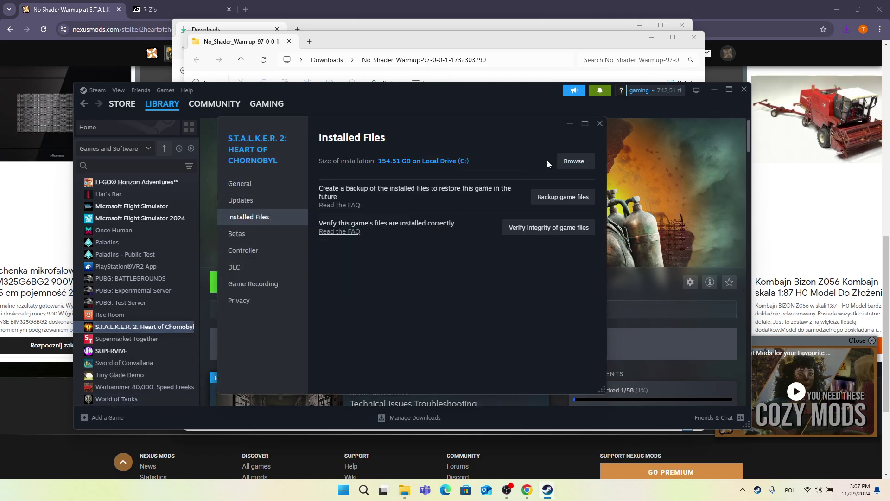
pyautogui.click(577, 160)
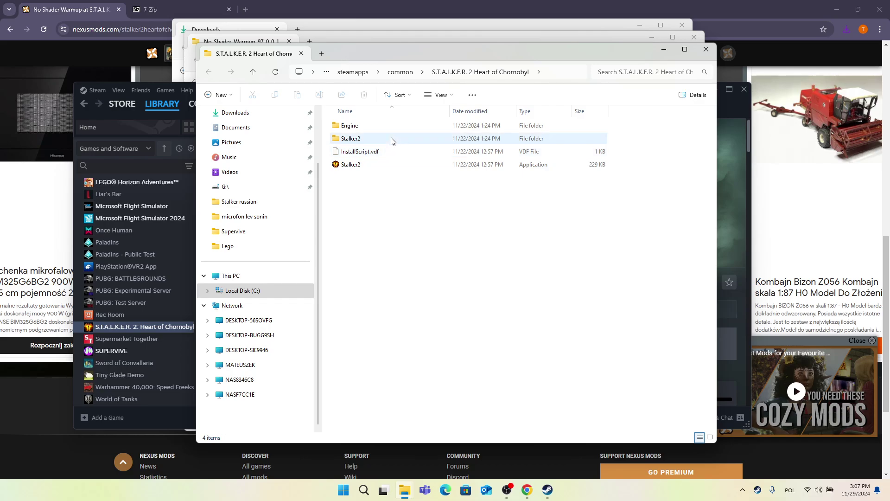
# Step: Move No_Shader_Warmup_p.pak from the extracted folder into Stalker2\Content\Paks
pyautogui.doubleClick(390, 139)
pyautogui.doubleClick(389, 142)
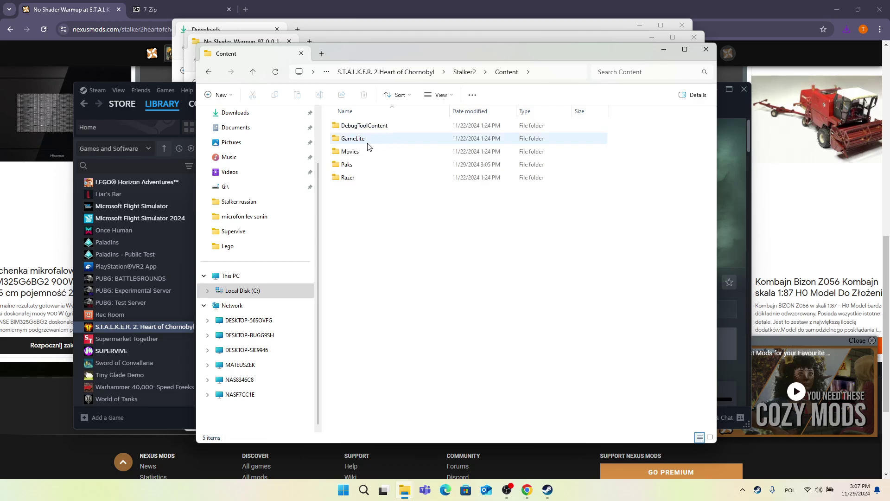
pyautogui.doubleClick(353, 164)
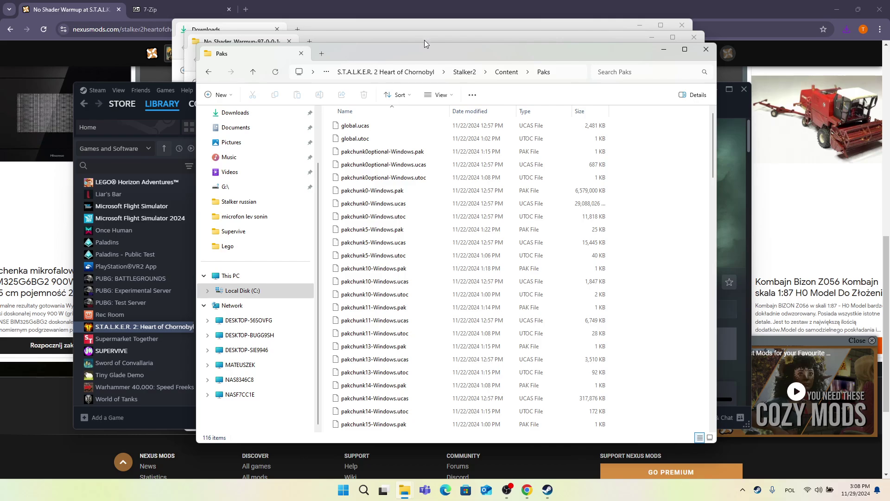
pyautogui.moveTo(424, 40); pyautogui.dragTo(669, 180)
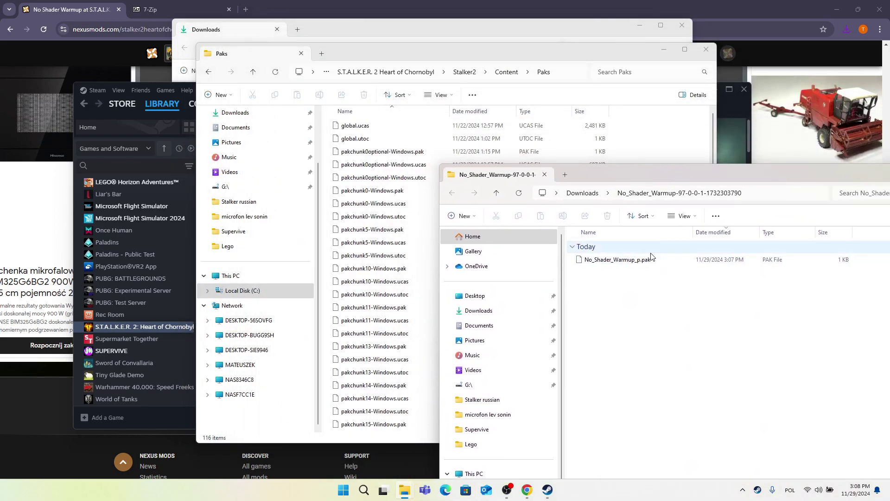
pyautogui.moveTo(650, 259); pyautogui.dragTo(654, 144)
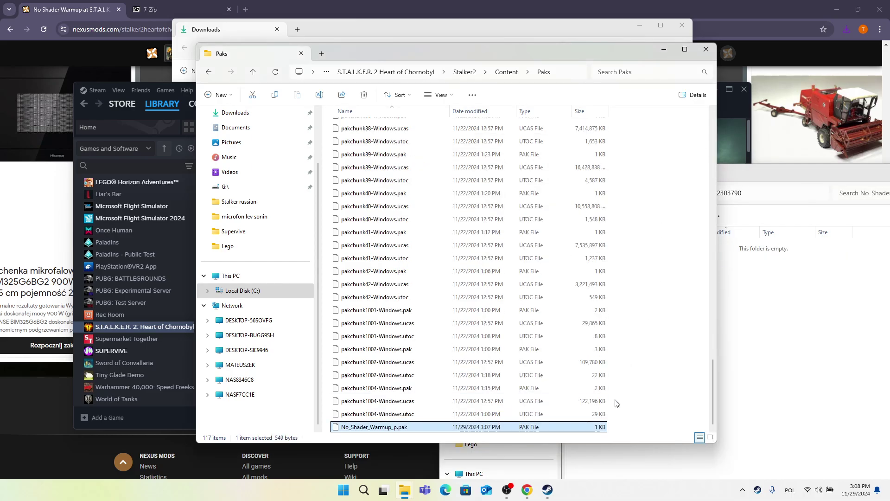
# Step: Bring Steam forward and press PLAY to start S.T.A.L.K.E.R. 2 at its title screen
pyautogui.click(551, 493)
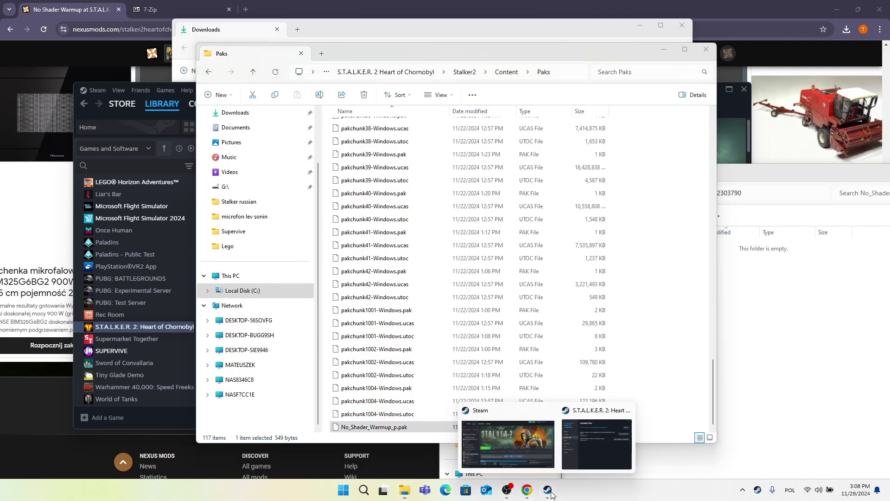
pyautogui.click(519, 446)
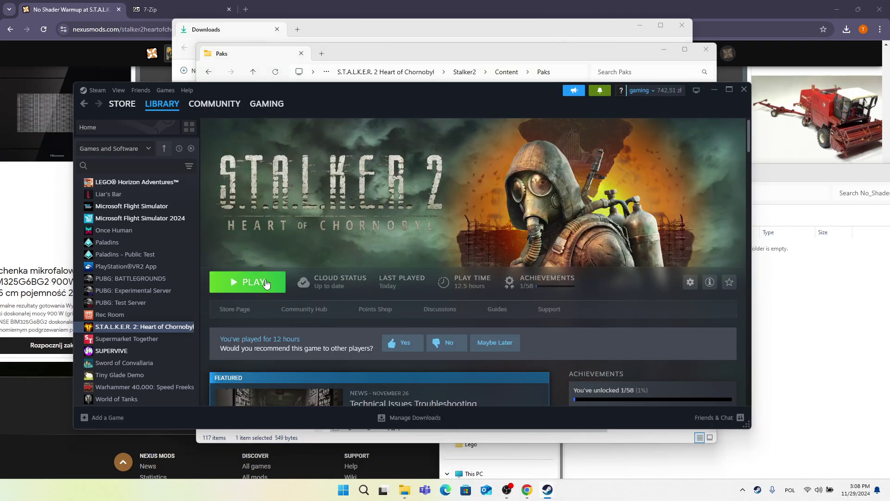
pyautogui.click(236, 280)
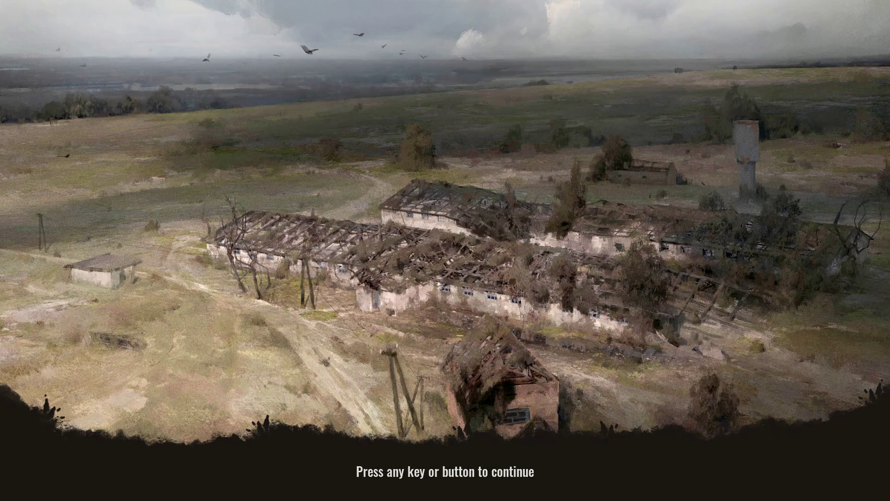
# Step: Dismiss the 'Press any key' title screen to reach the S.T.A.L.K.E.R. 2 main menu
pyautogui.click(462, 352)
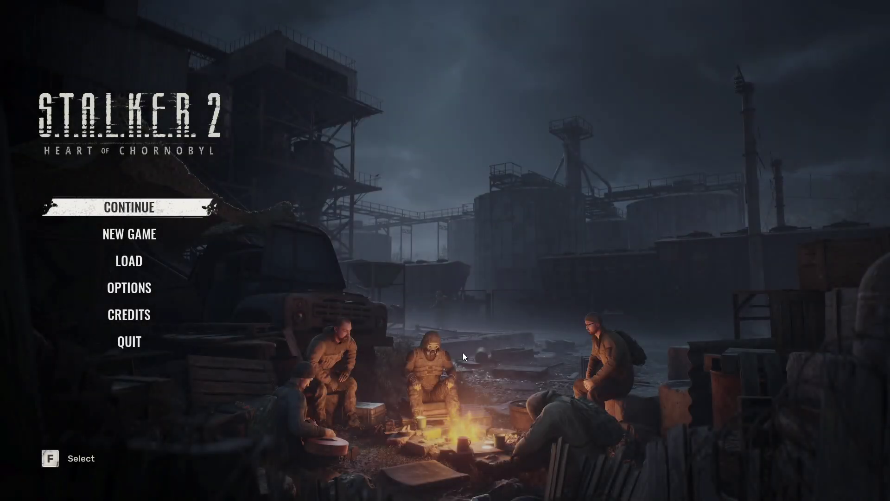